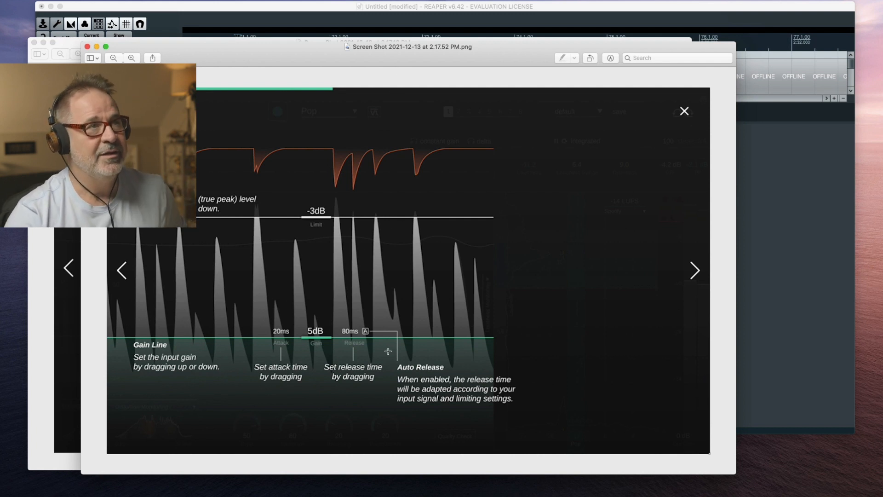
Close the two open screenshot images and play the Black Dog mix in REAPER.
{"action": "left_click", "coordinate": [87, 47]}
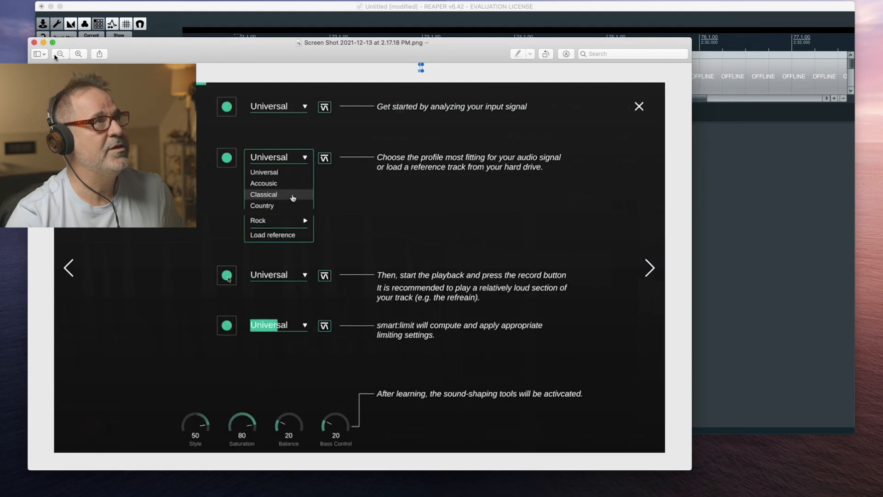
{"action": "key", "text": "super+w"}
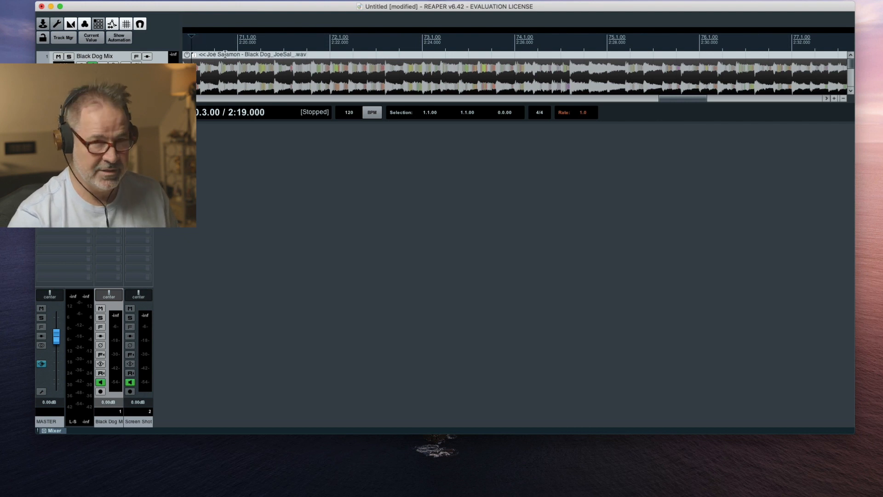
{"action": "key", "text": "space"}
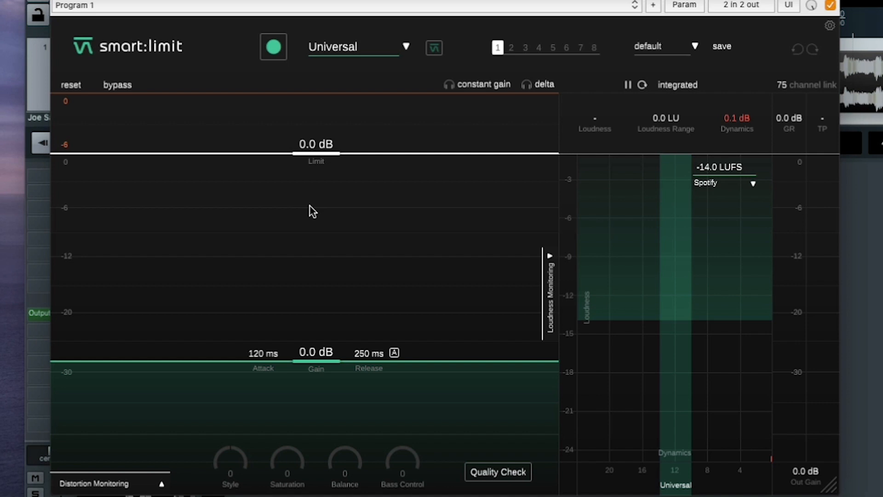
Examine the limiter's available genre profiles and open its plug-in settings.
{"action": "left_click", "coordinate": [382, 50]}
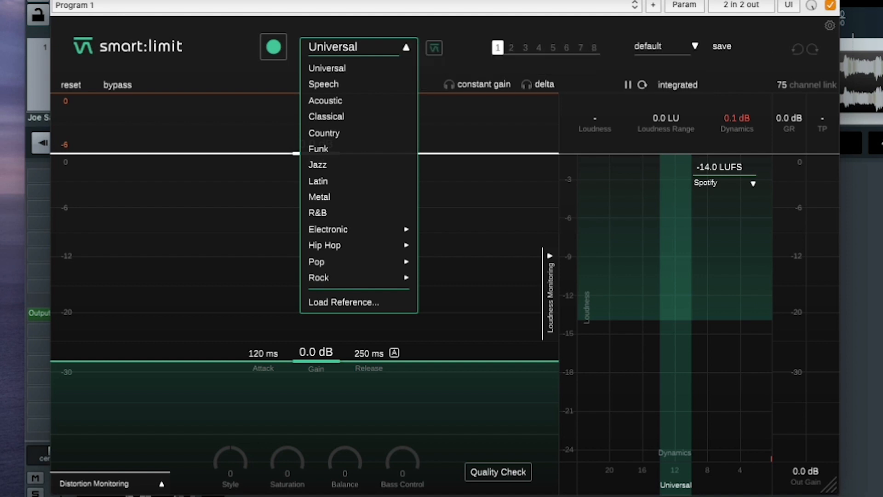
{"action": "left_click", "coordinate": [829, 26]}
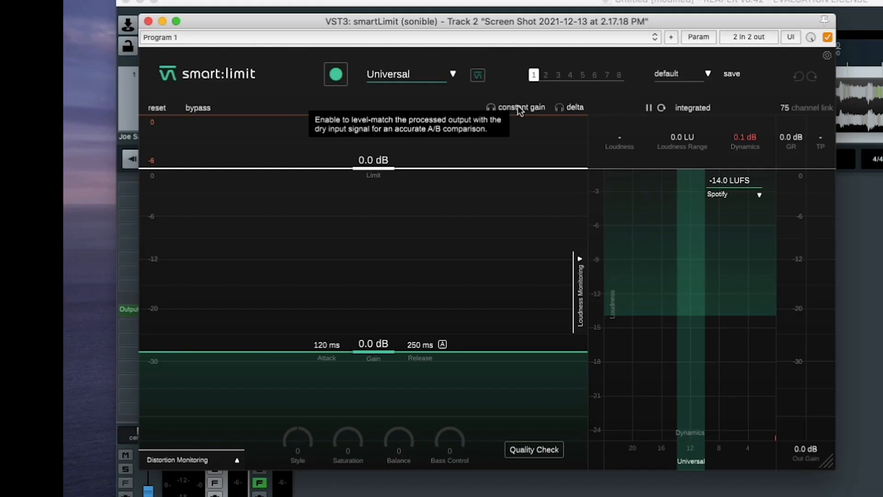
Try the limiter's constant gain and delta listening modes.
{"action": "left_click", "coordinate": [517, 107]}
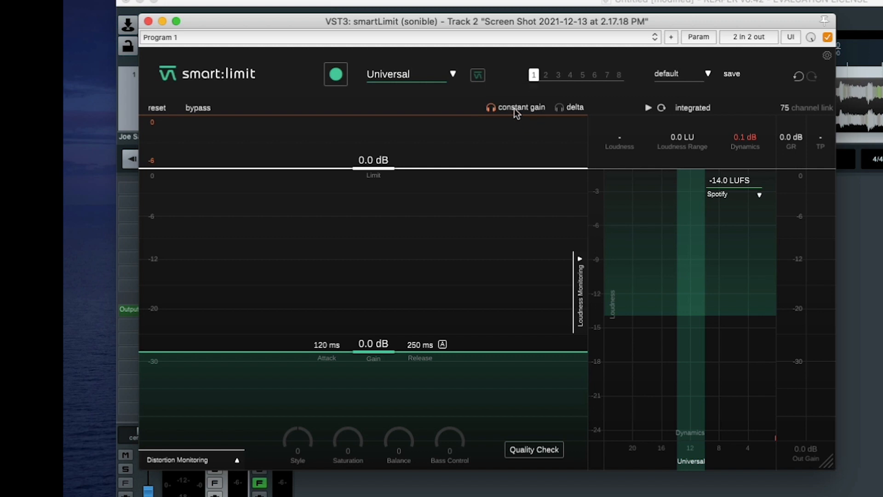
{"action": "key", "text": "space"}
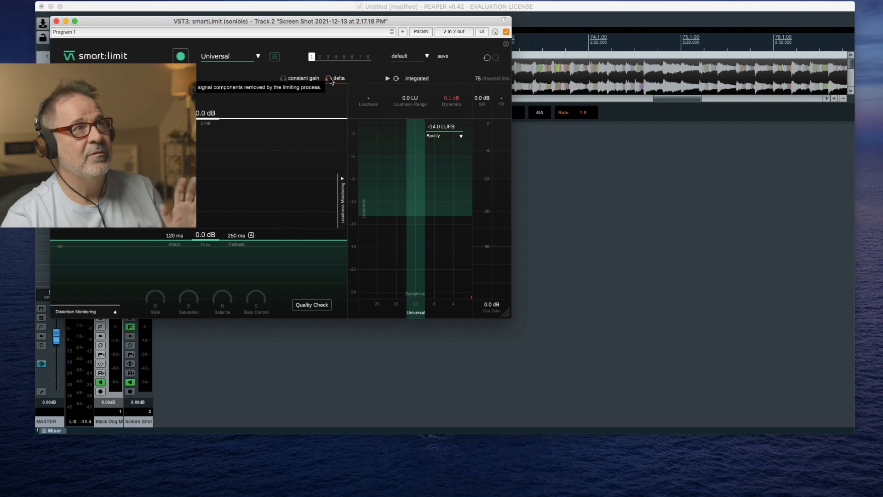
{"action": "left_click", "coordinate": [332, 80]}
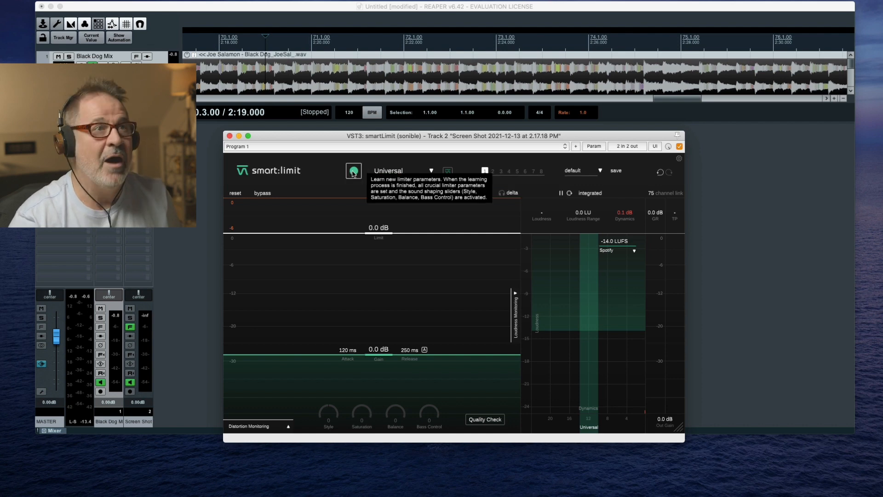
Learn the limiter parameters for the Black Dog Mix track with the Universal profile in state 1 during playback.
{"action": "left_click", "coordinate": [354, 172]}
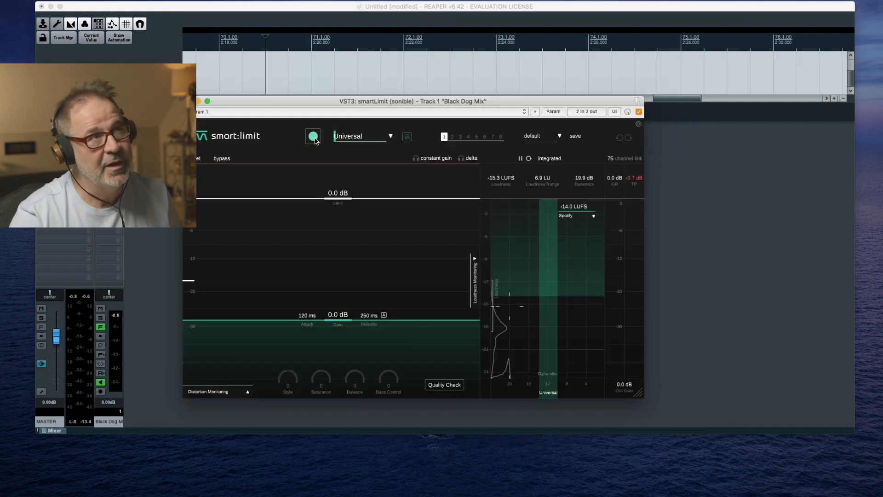
{"action": "left_click", "coordinate": [314, 136]}
{"action": "key", "text": "space"}
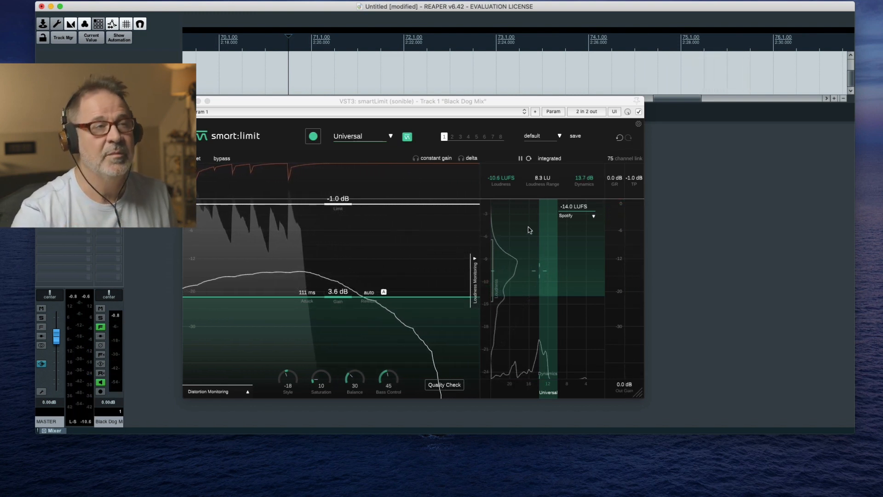
{"action": "left_click", "coordinate": [353, 136]}
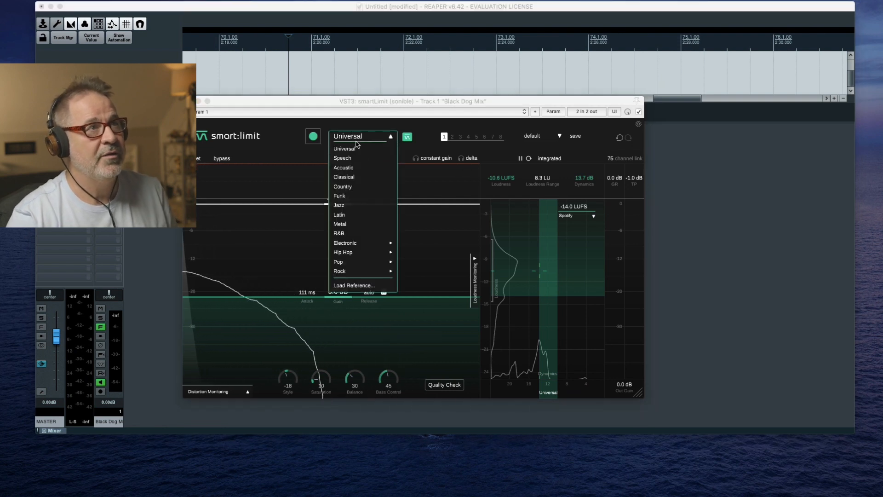
{"action": "left_click", "coordinate": [345, 169]}
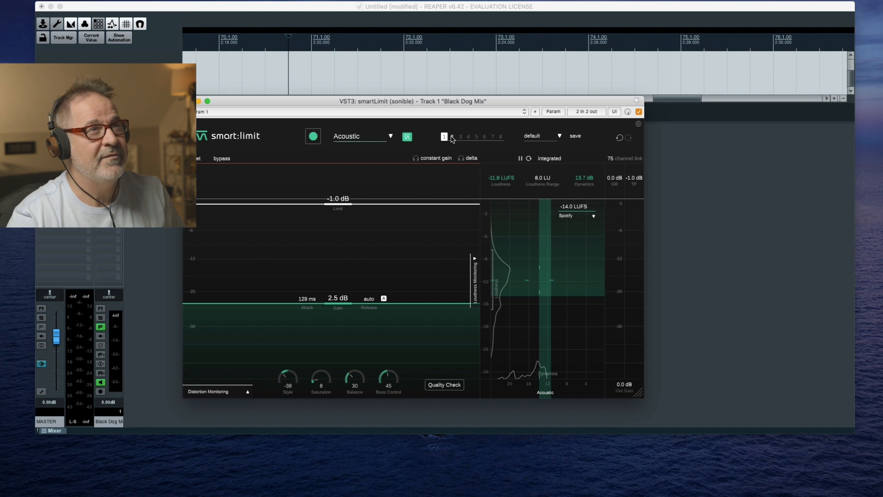
{"action": "left_click", "coordinate": [452, 138]}
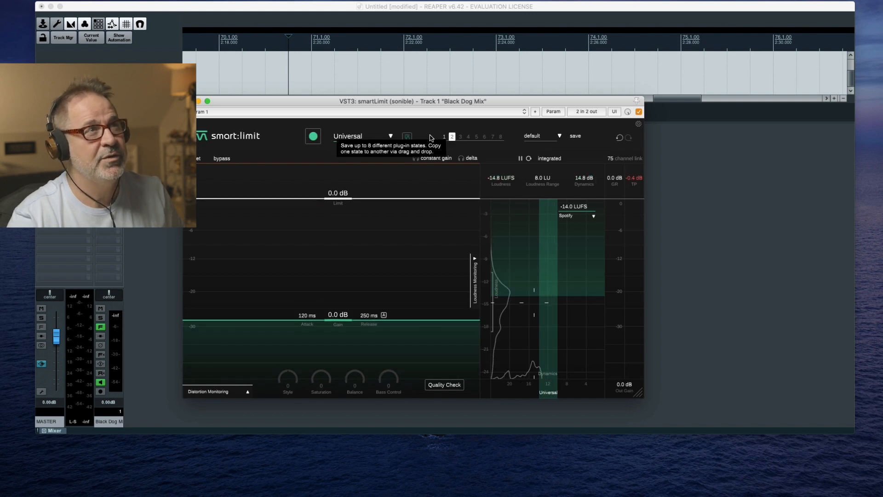
{"action": "left_click", "coordinate": [444, 136]}
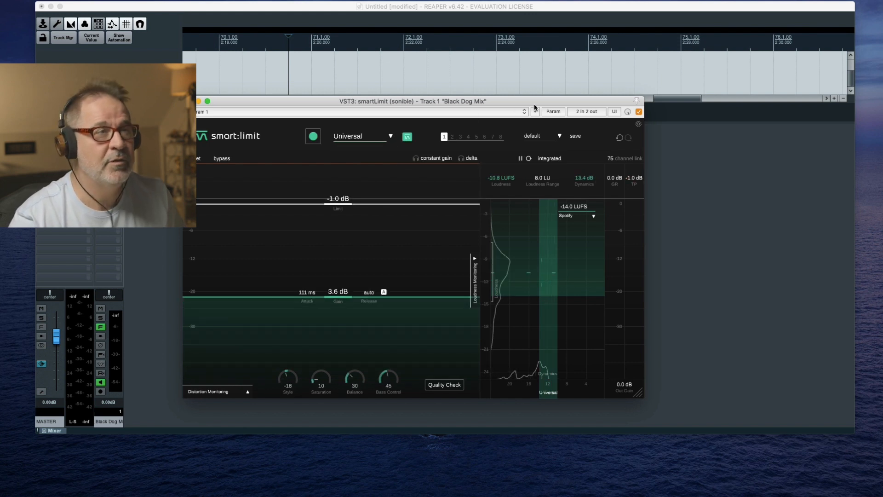
In state 2, select the Acoustic profile and learn the limiter parameters from the playing mix.
{"action": "left_click", "coordinate": [453, 137]}
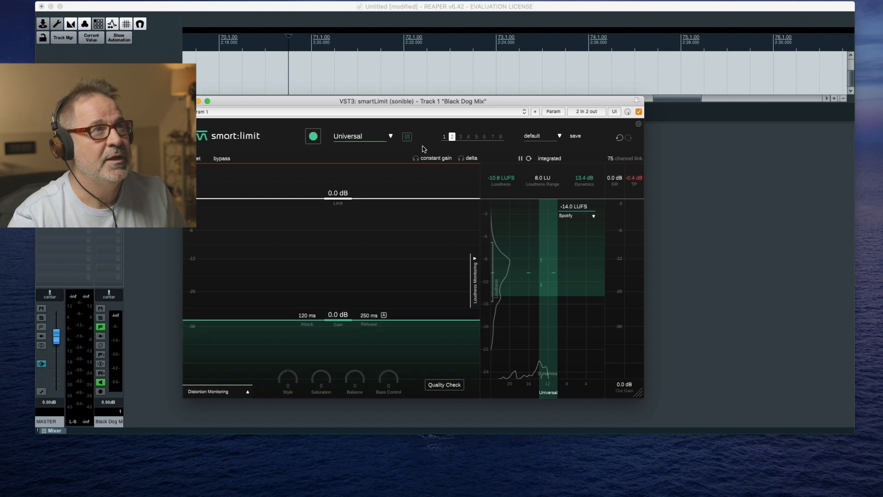
{"action": "left_click", "coordinate": [368, 137]}
{"action": "left_click", "coordinate": [351, 169]}
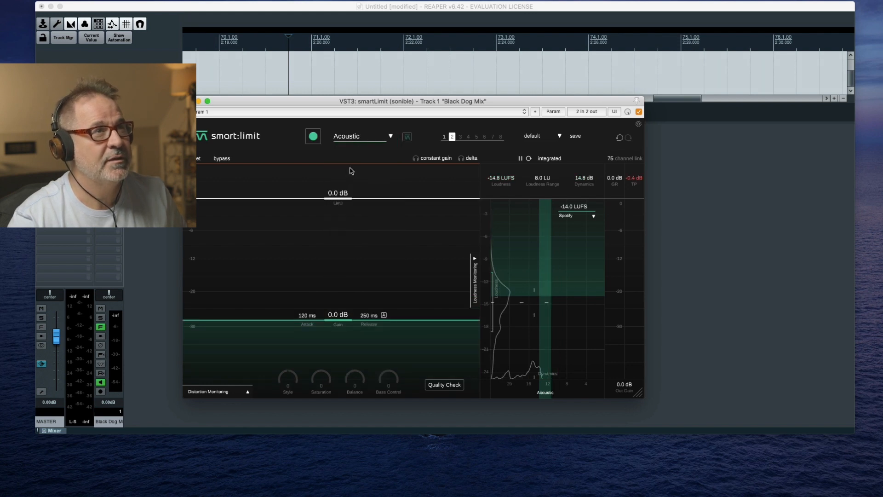
{"action": "left_click", "coordinate": [313, 137]}
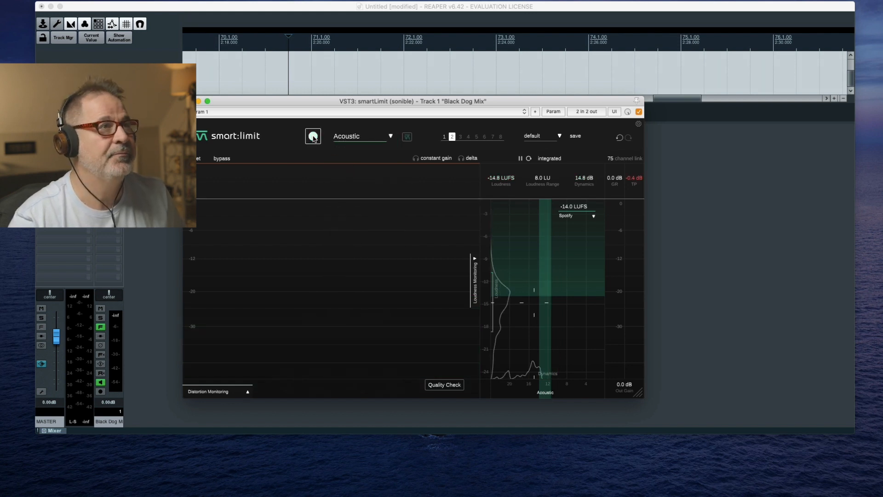
{"action": "key", "text": "space"}
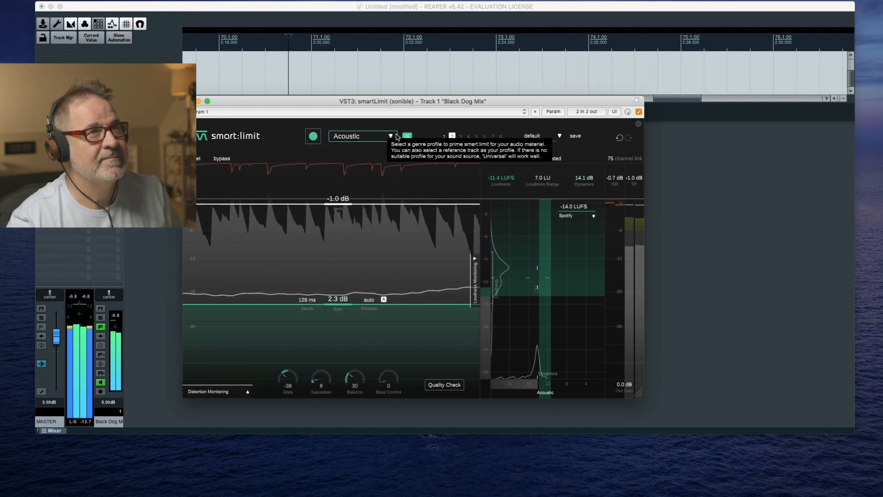
{"action": "key", "text": "space"}
In state 3, select the Classic Rock profile and learn the limiter parameters from the playing mix.
{"action": "left_click", "coordinate": [459, 137]}
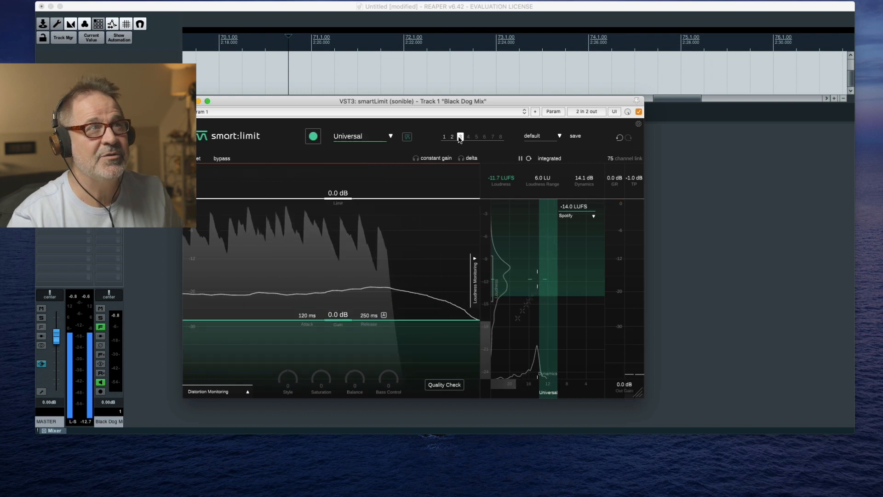
{"action": "left_click", "coordinate": [358, 137]}
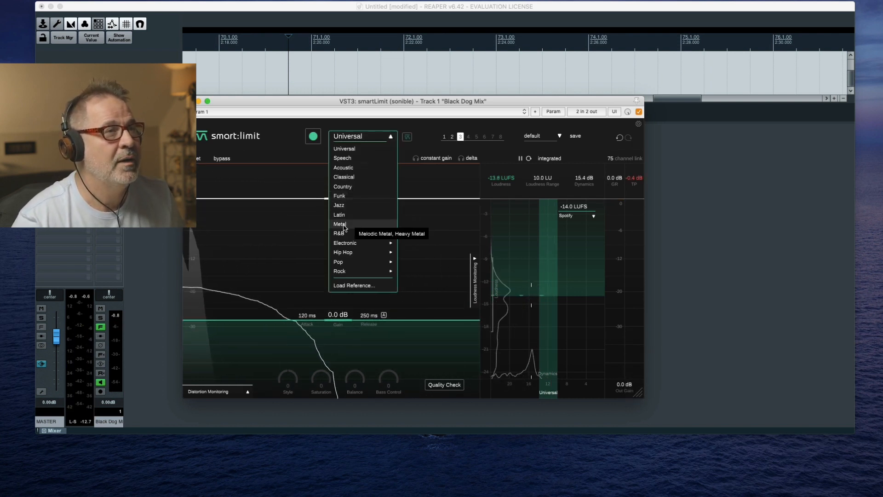
{"action": "mouse_move", "coordinate": [368, 271]}
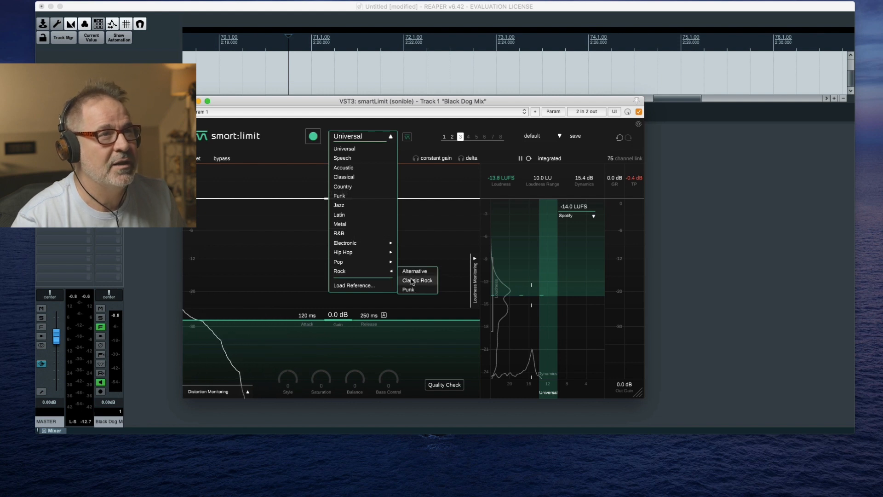
{"action": "left_click", "coordinate": [415, 281]}
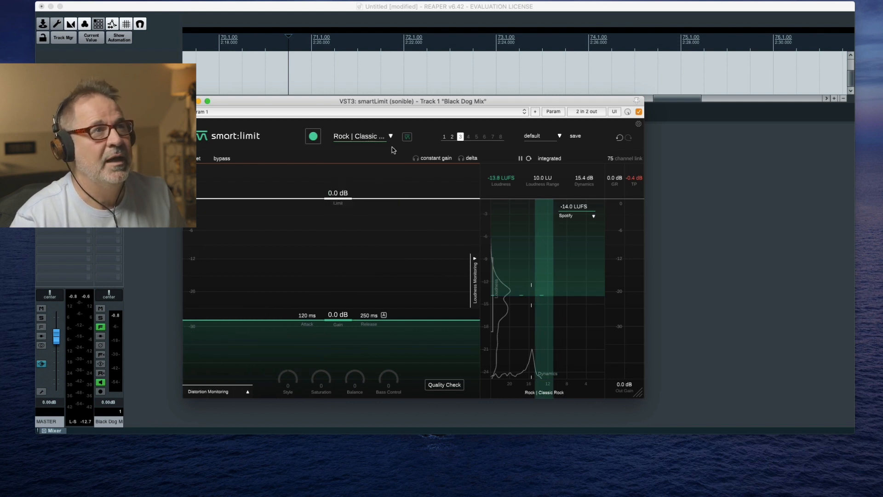
{"action": "left_click", "coordinate": [315, 139]}
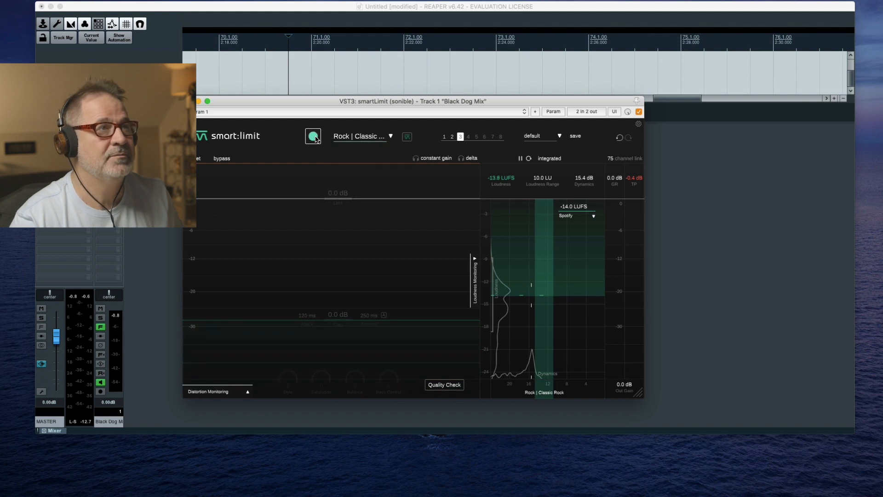
{"action": "key", "text": "space"}
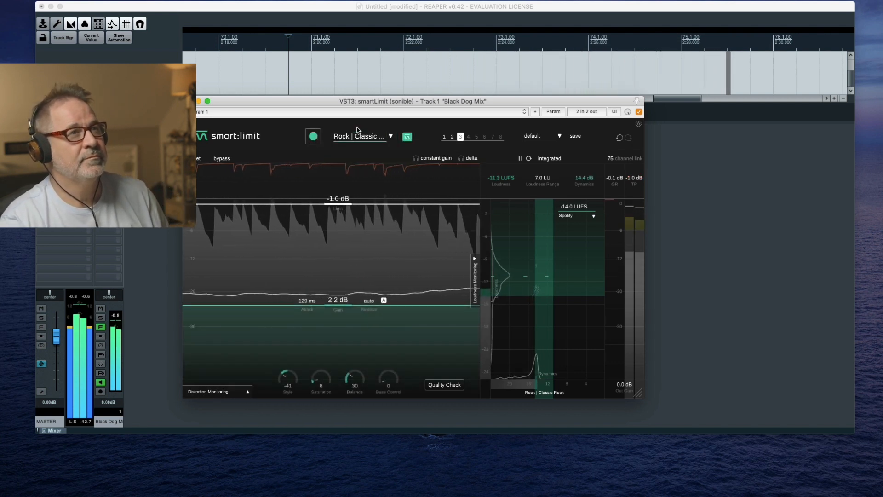
{"action": "key", "text": "space"}
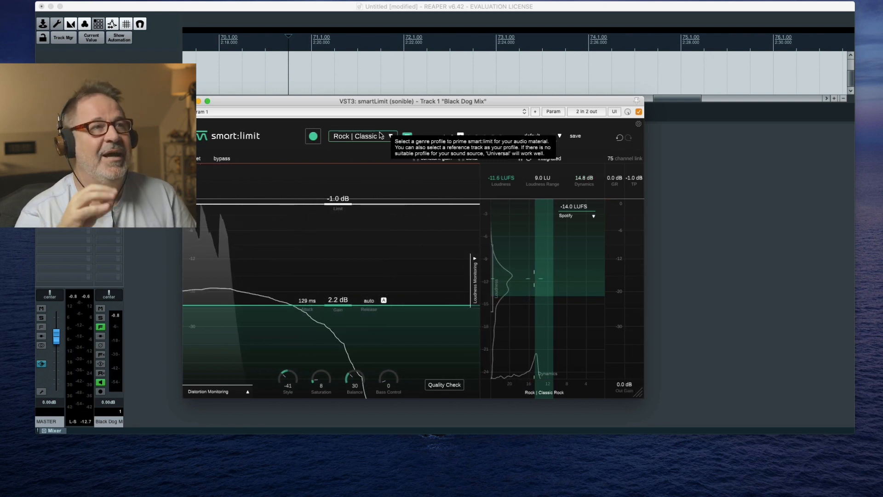
View the plug-in's settings page and return to the limiter.
{"action": "left_click", "coordinate": [637, 125]}
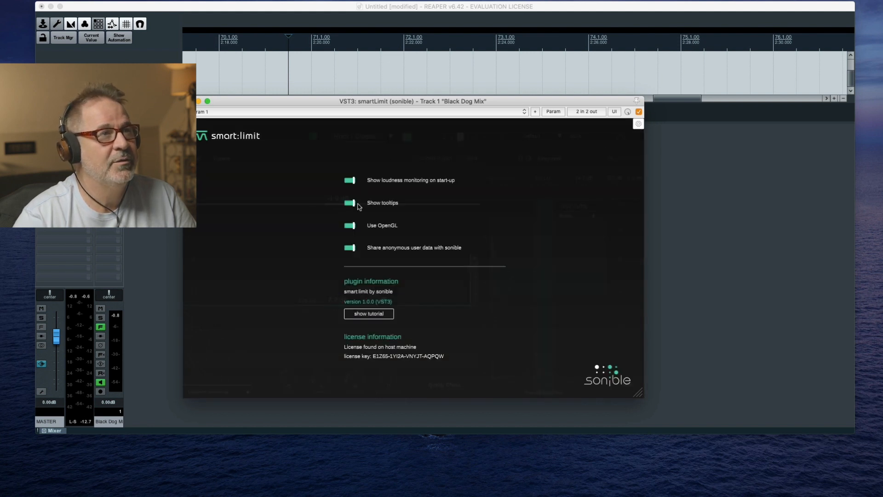
{"action": "left_click", "coordinate": [639, 124]}
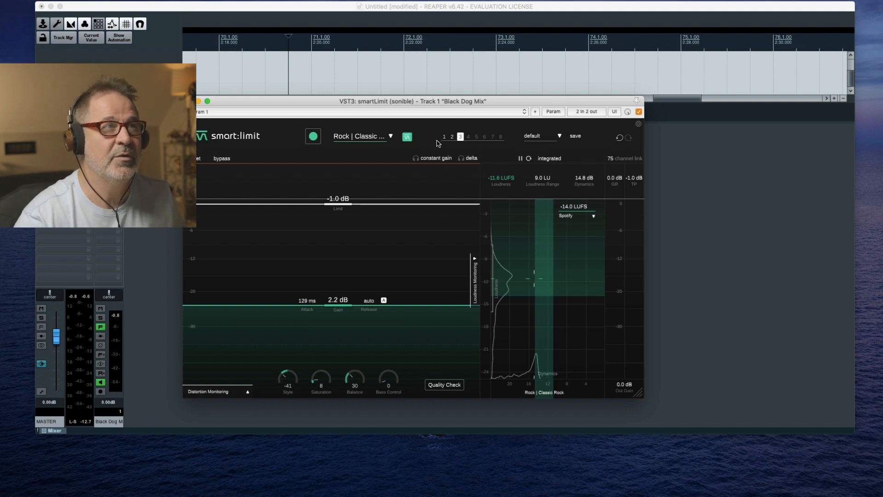
Compare the learned limiter parameters stored in states 1, 2 and 3.
{"action": "left_click", "coordinate": [444, 136]}
{"action": "left_click", "coordinate": [452, 136]}
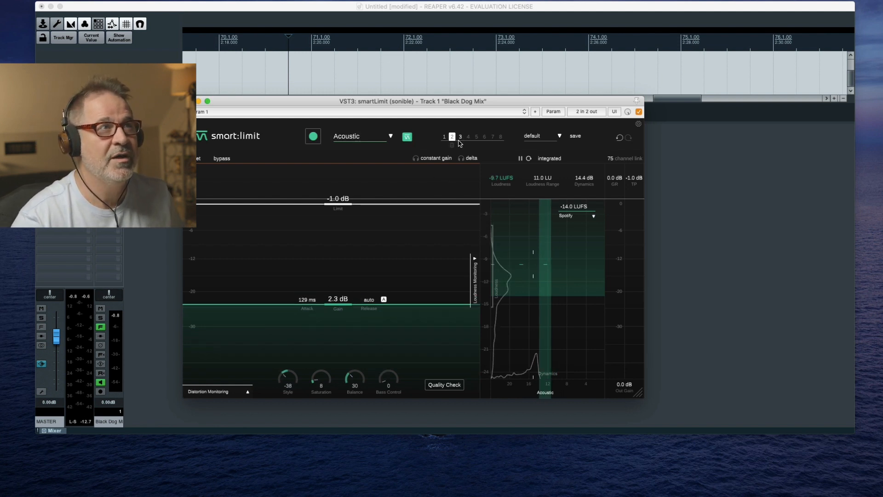
{"action": "left_click", "coordinate": [461, 137]}
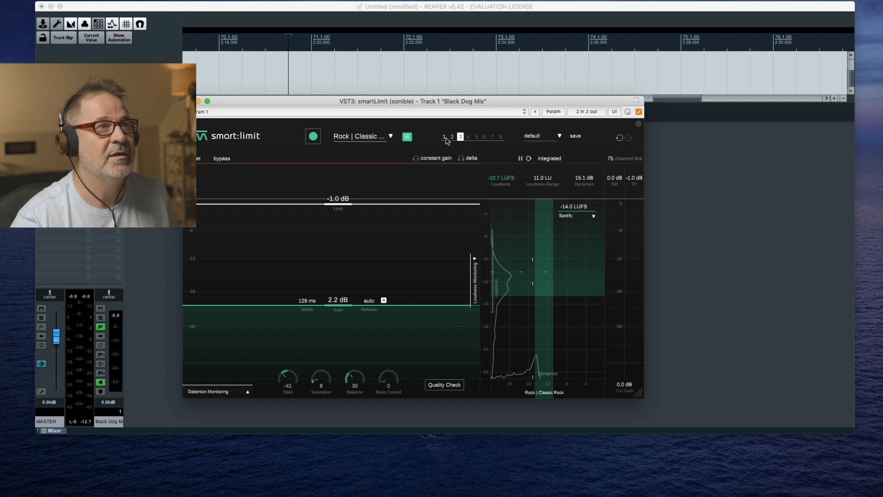
Play the mix and compare the sound of the Universal, Acoustic and Classic Rock states, finishing on Universal.
{"action": "left_click", "coordinate": [444, 136]}
{"action": "key", "text": "space"}
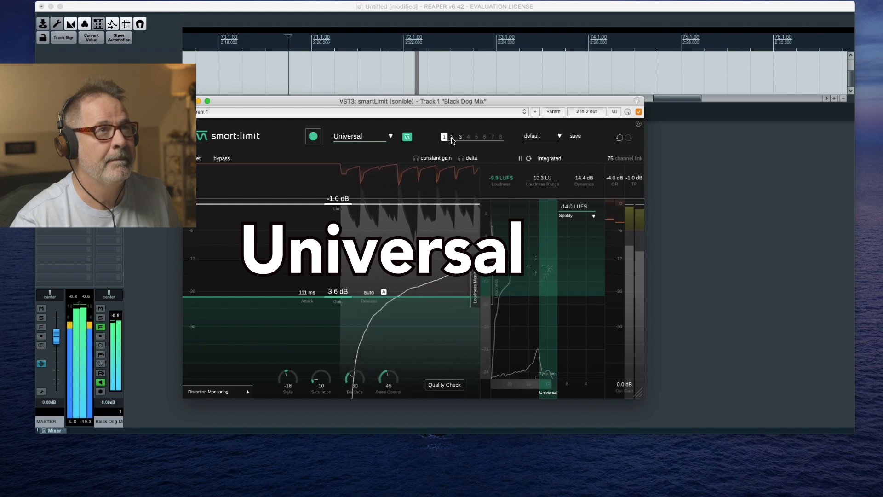
{"action": "left_click", "coordinate": [452, 138]}
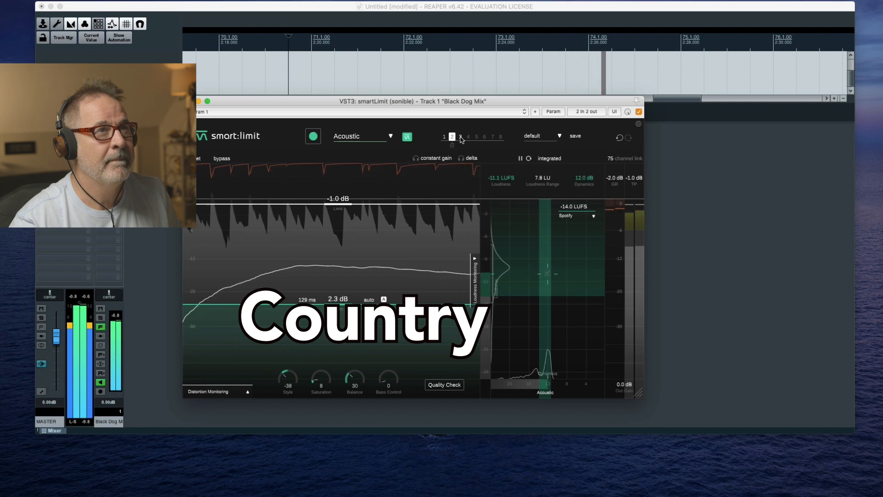
{"action": "left_click", "coordinate": [460, 138]}
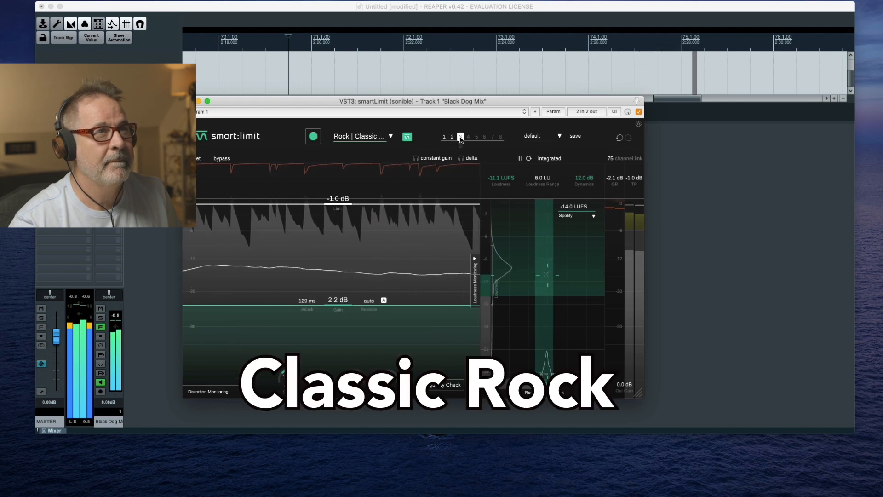
{"action": "left_click", "coordinate": [452, 137]}
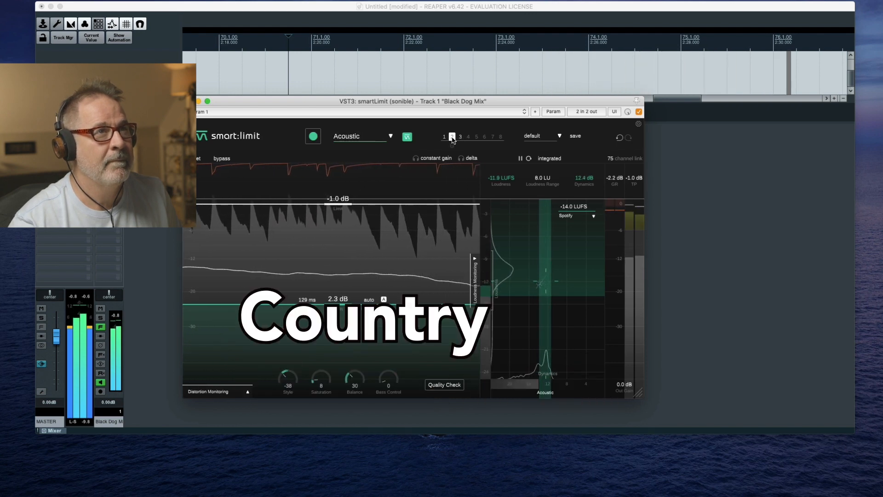
{"action": "left_click", "coordinate": [444, 137]}
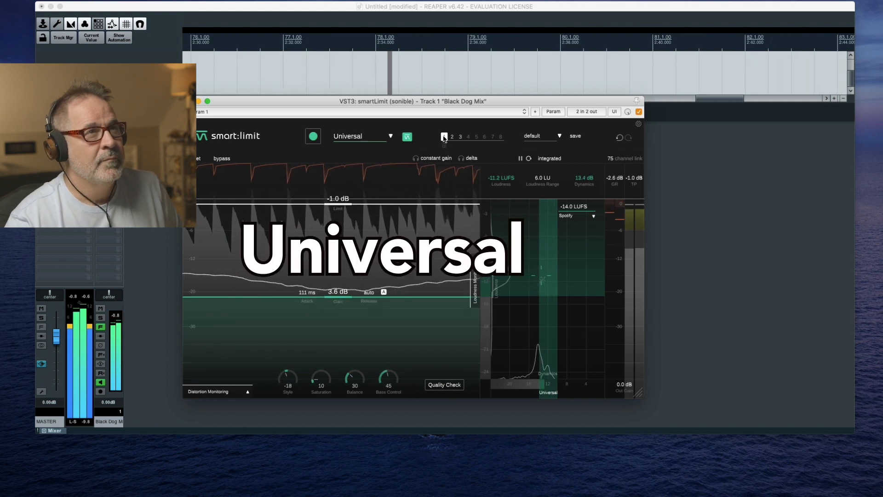
{"action": "key", "text": "space"}
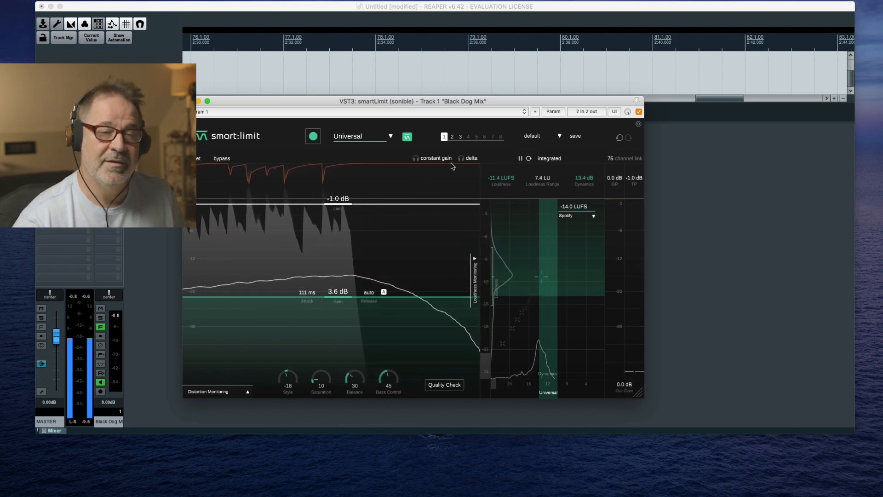
Recall the Classic Rock settings stored in state 3 and play the mix.
{"action": "left_click", "coordinate": [452, 136]}
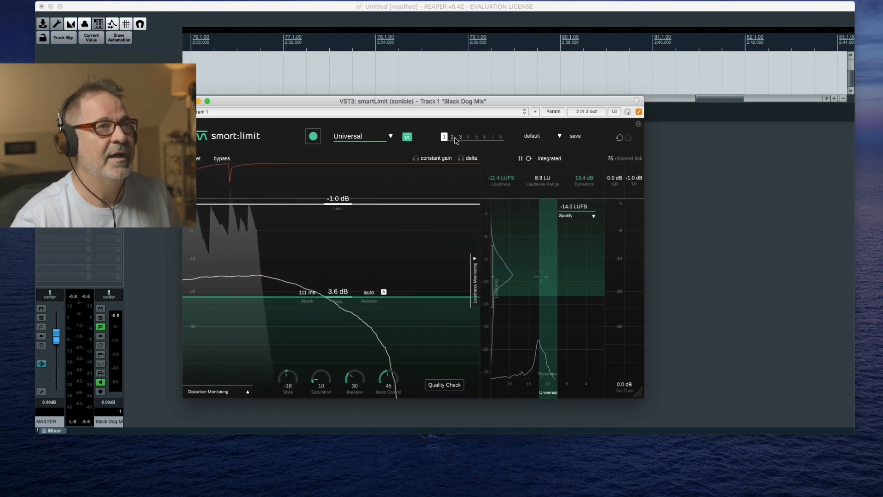
{"action": "left_click", "coordinate": [460, 137]}
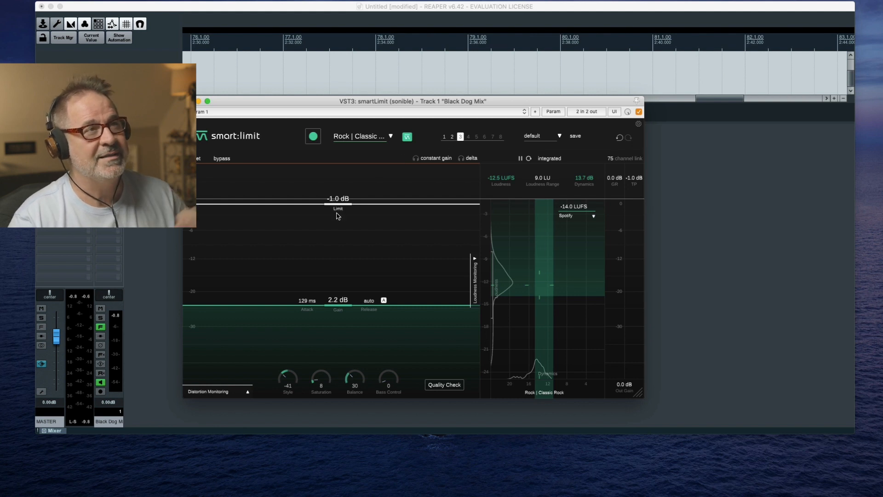
{"action": "left_click_drag", "start_coordinate": [337, 207], "coordinate": [338, 207]}
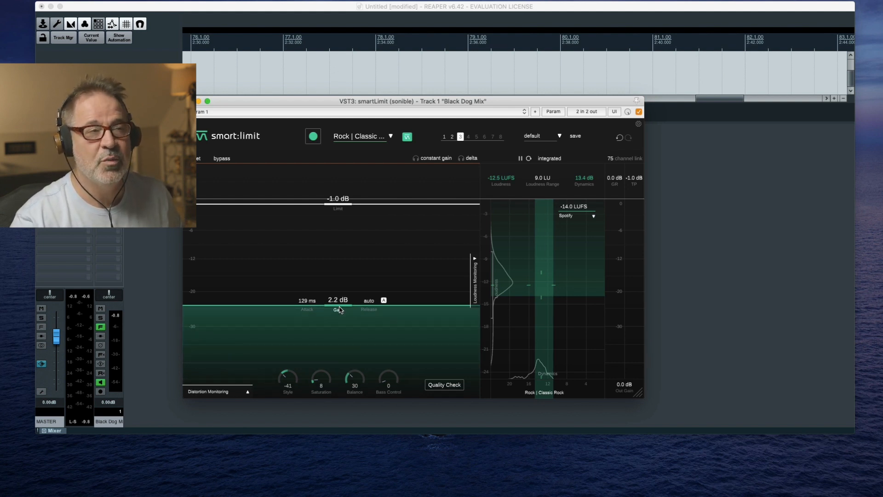
{"action": "key", "text": "space"}
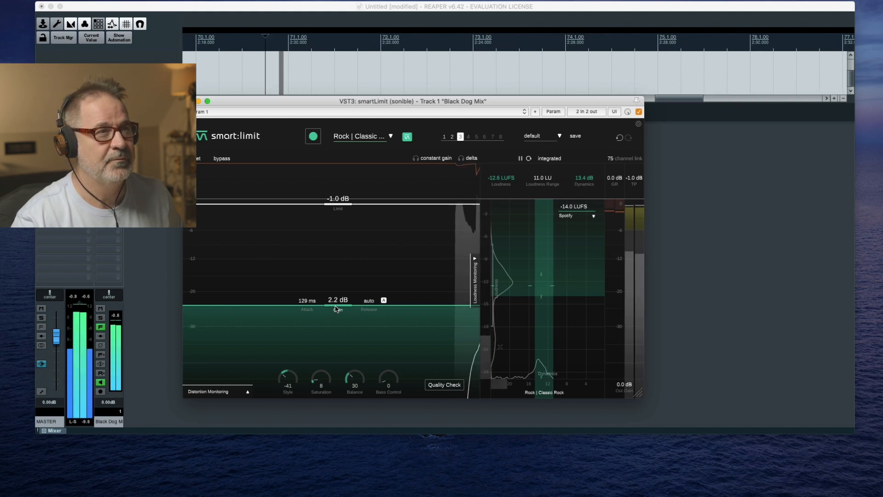
Try 0.0 dB gain and 118 ms attack on the mix, settling on 3.7 dB gain and 174 ms attack.
{"action": "mouse_move", "coordinate": [337, 306]}
{"action": "left_mouse_down"}
{"action": "mouse_move", "coordinate": [337, 292]}
{"action": "mouse_move", "coordinate": [338, 321]}
{"action": "left_mouse_up"}
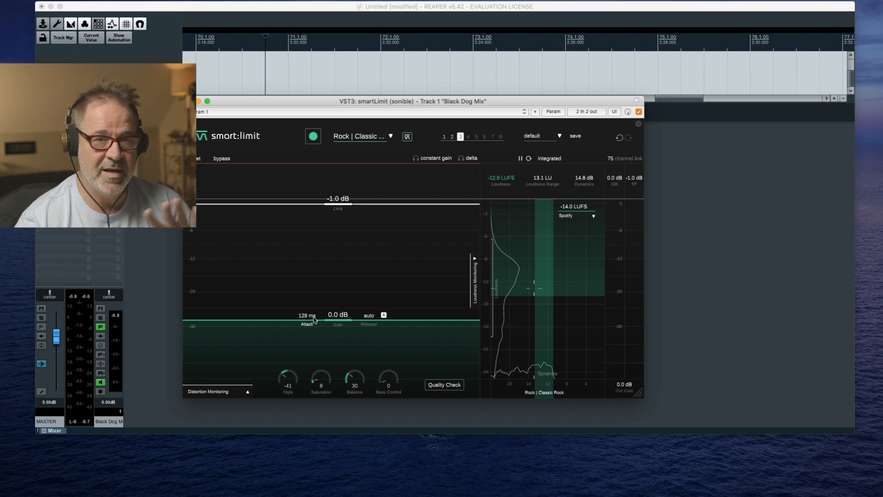
{"action": "left_click_drag", "start_coordinate": [311, 317], "coordinate": [309, 355]}
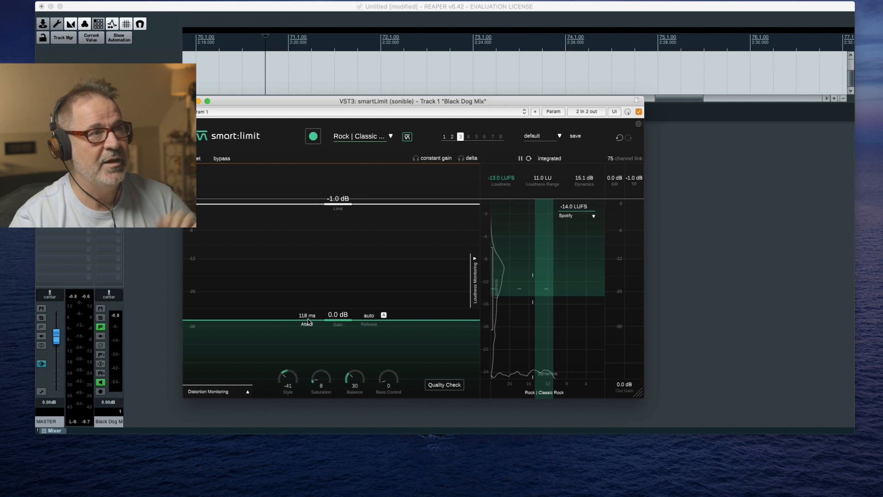
{"action": "key", "text": "space"}
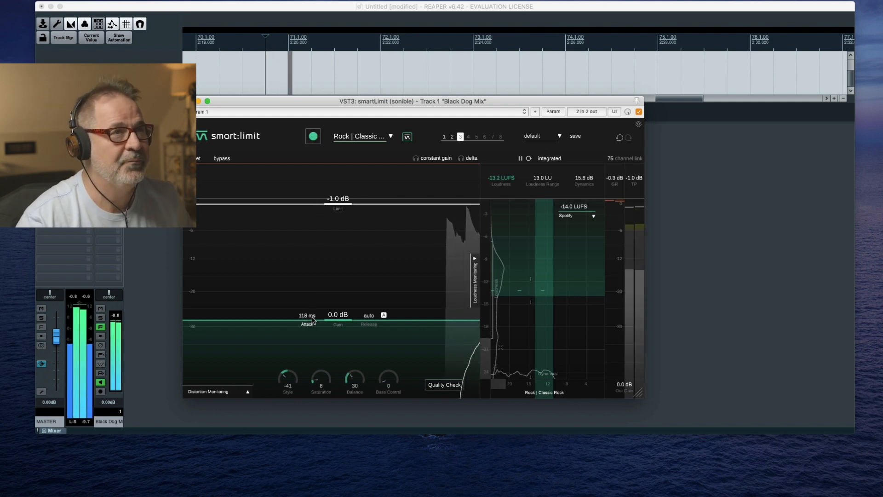
{"action": "left_click_drag", "start_coordinate": [343, 316], "coordinate": [346, 300]}
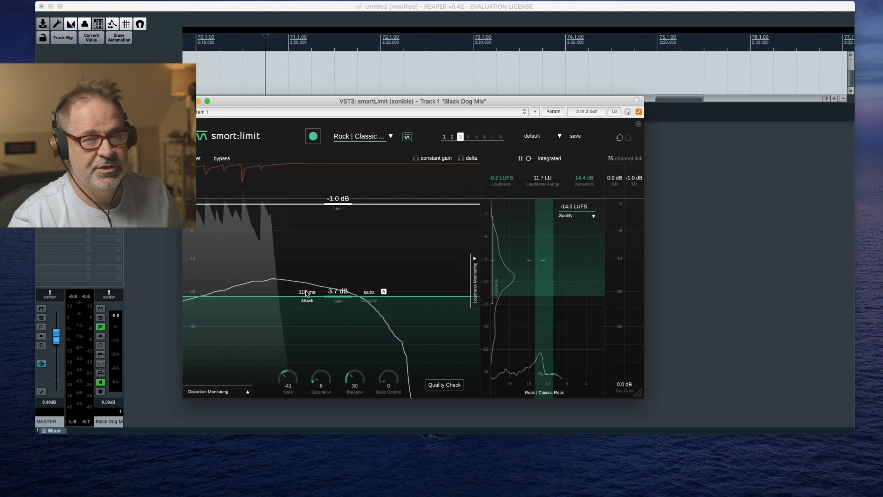
{"action": "mouse_move", "coordinate": [306, 291]}
{"action": "left_mouse_down"}
{"action": "mouse_move", "coordinate": [309, 333]}
{"action": "mouse_move", "coordinate": [318, 261]}
{"action": "mouse_move", "coordinate": [316, 279]}
{"action": "left_mouse_up"}
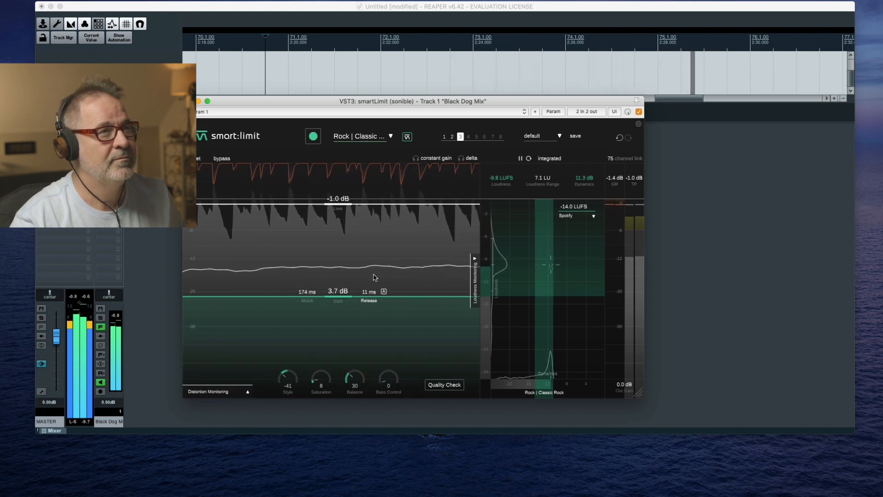
Try a manual release time of 1 ms during playback and return the release to automatic.
{"action": "left_click_drag", "start_coordinate": [375, 277], "coordinate": [374, 327]}
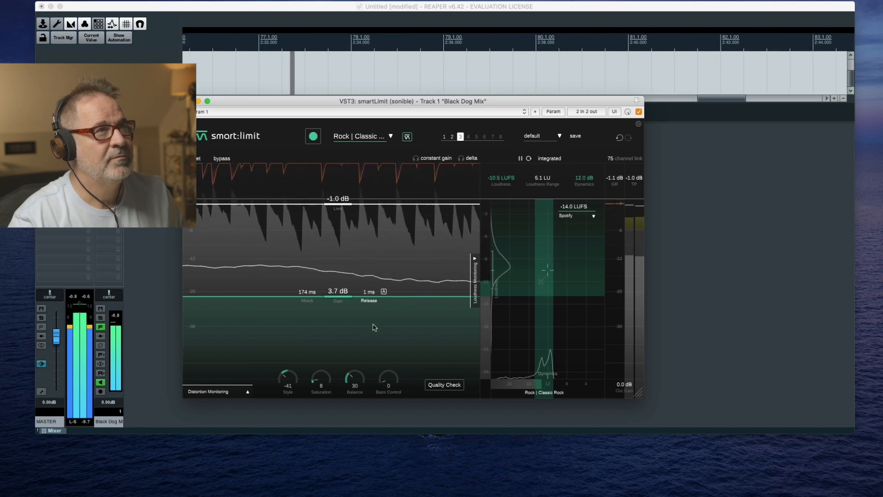
{"action": "key", "text": "space"}
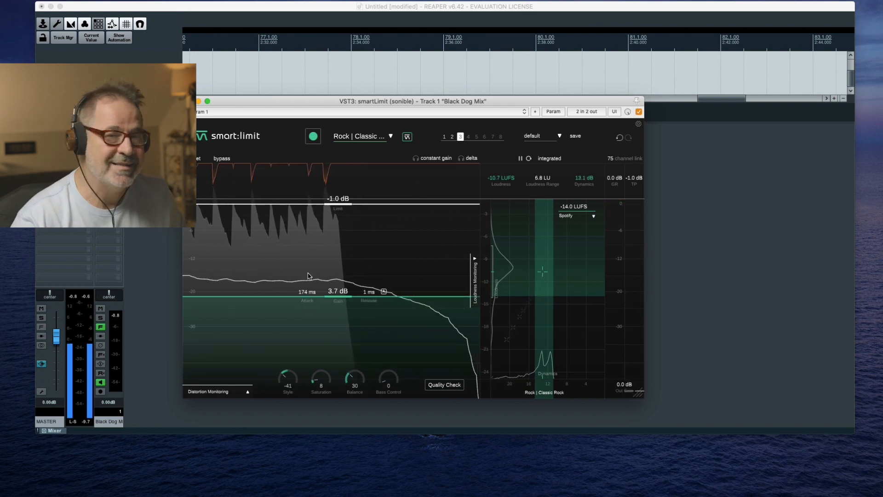
{"action": "left_click", "coordinate": [383, 291]}
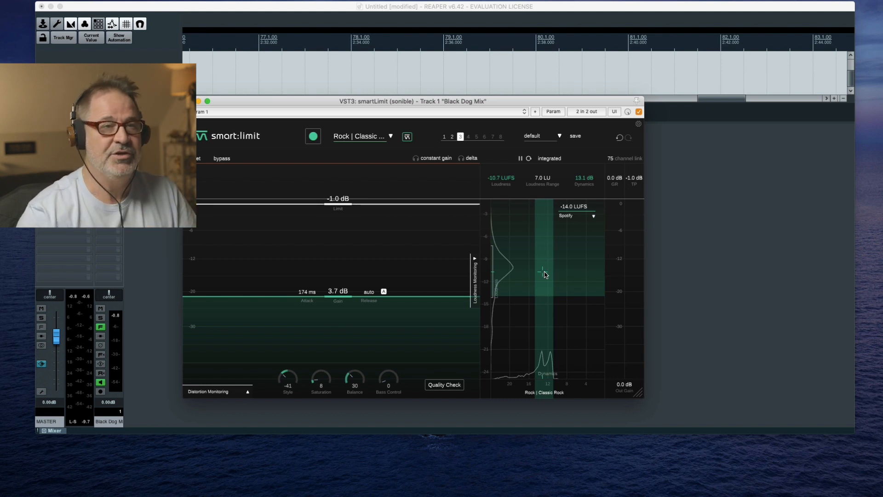
Play the mix and switch the loudness target to the AES/EBU streaming preset, returning it to Spotify.
{"action": "left_click", "coordinate": [578, 216]}
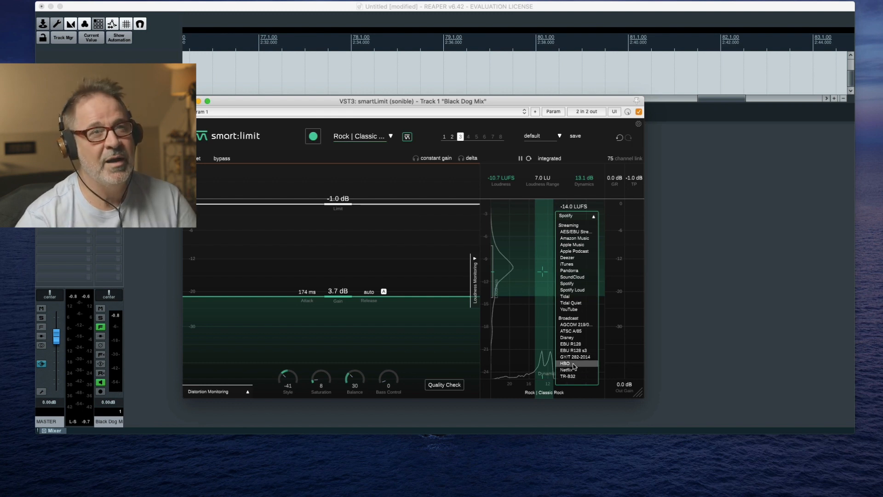
{"action": "left_click", "coordinate": [572, 217]}
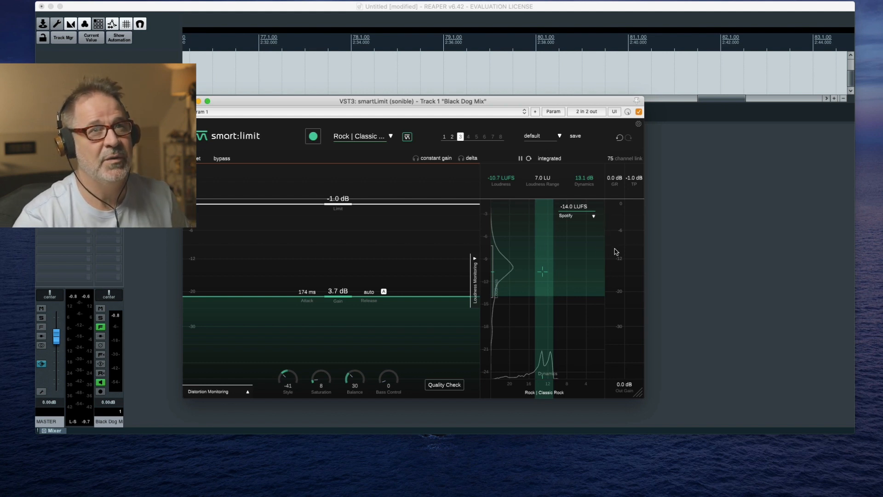
{"action": "key", "text": "space"}
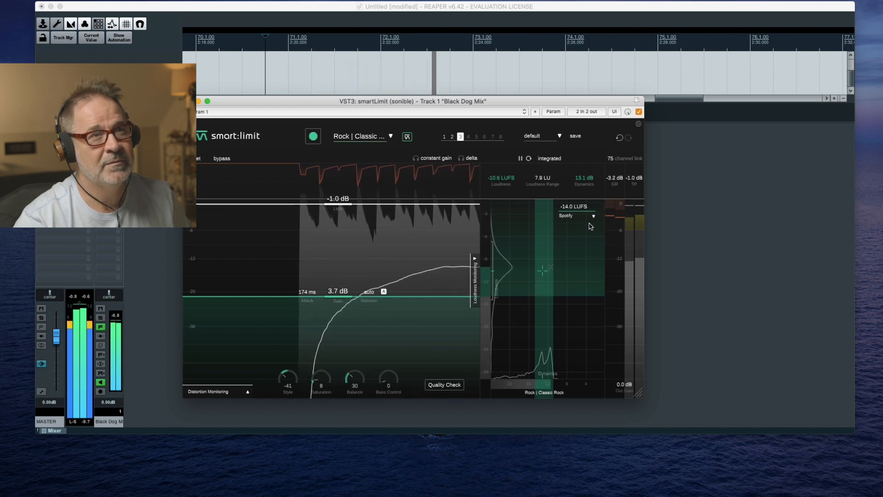
{"action": "left_click", "coordinate": [577, 216]}
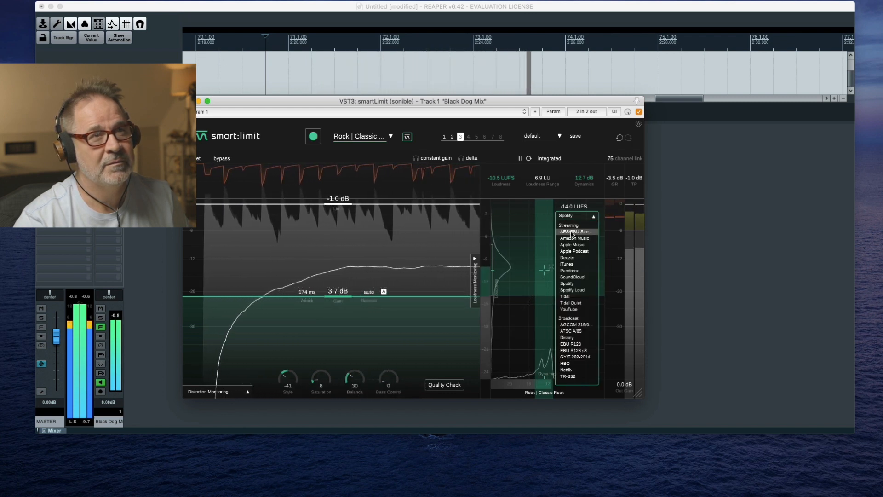
{"action": "left_click", "coordinate": [572, 232]}
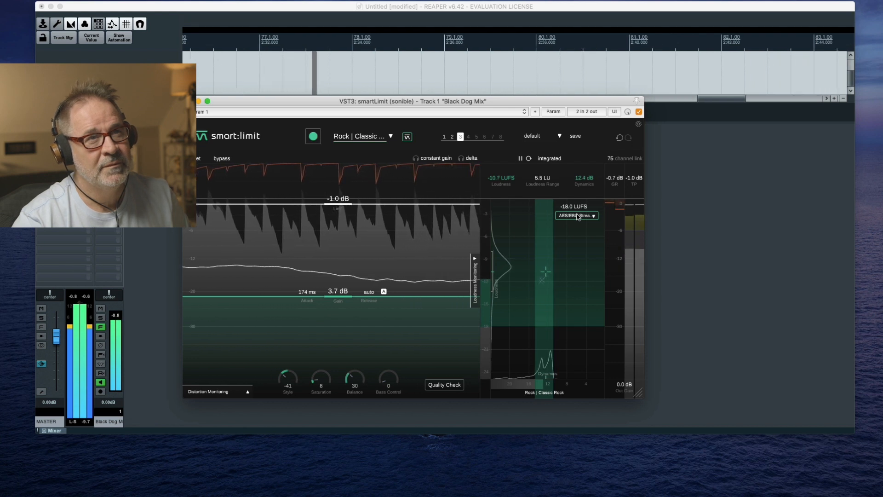
{"action": "left_click", "coordinate": [578, 216]}
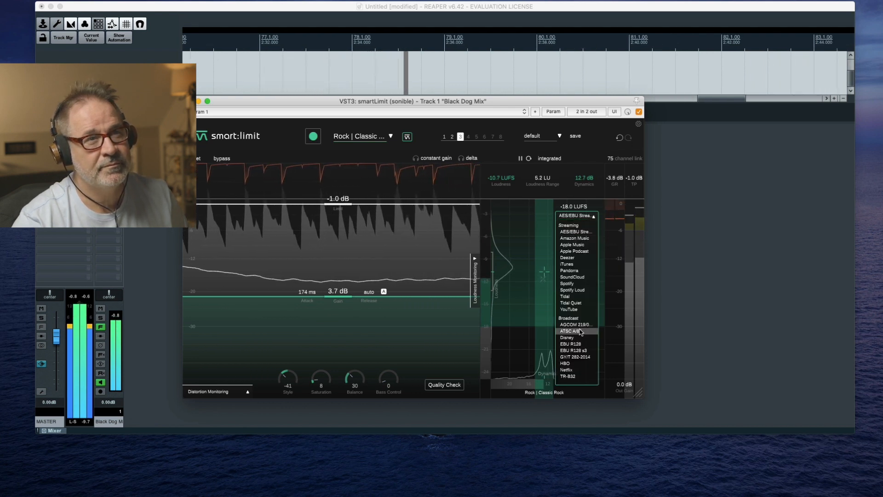
{"action": "left_click", "coordinate": [590, 284]}
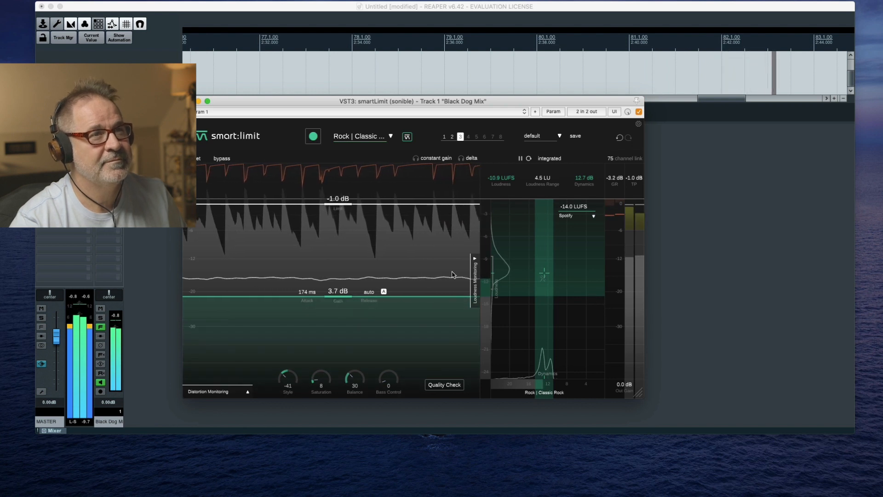
{"action": "key", "text": "space"}
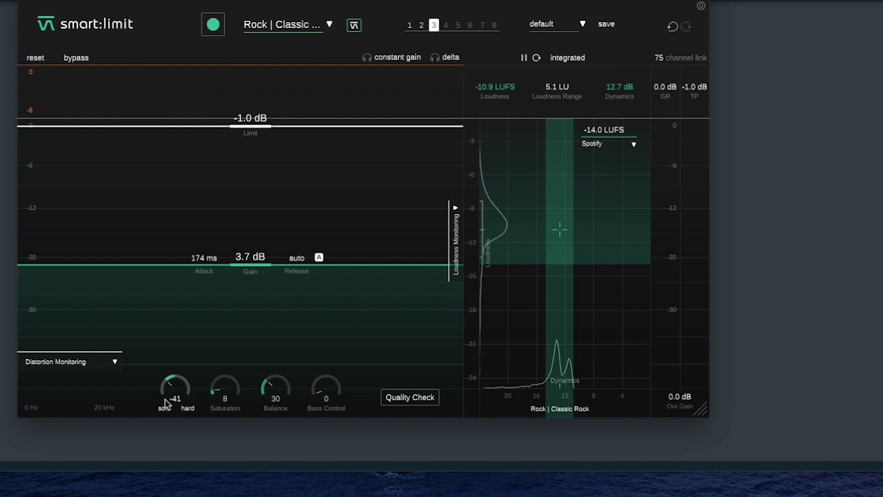
Set the limiter's Style to -33 and raise the Saturation to 38.
{"action": "mouse_move", "coordinate": [166, 404]}
{"action": "left_mouse_down"}
{"action": "mouse_move", "coordinate": [180, 301]}
{"action": "mouse_move", "coordinate": [176, 401]}
{"action": "left_mouse_up"}
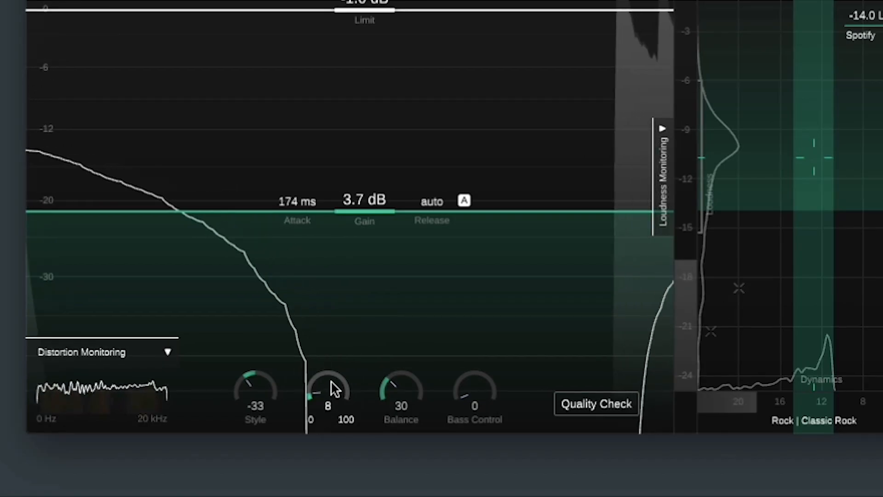
{"action": "left_click_drag", "start_coordinate": [227, 381], "coordinate": [228, 367]}
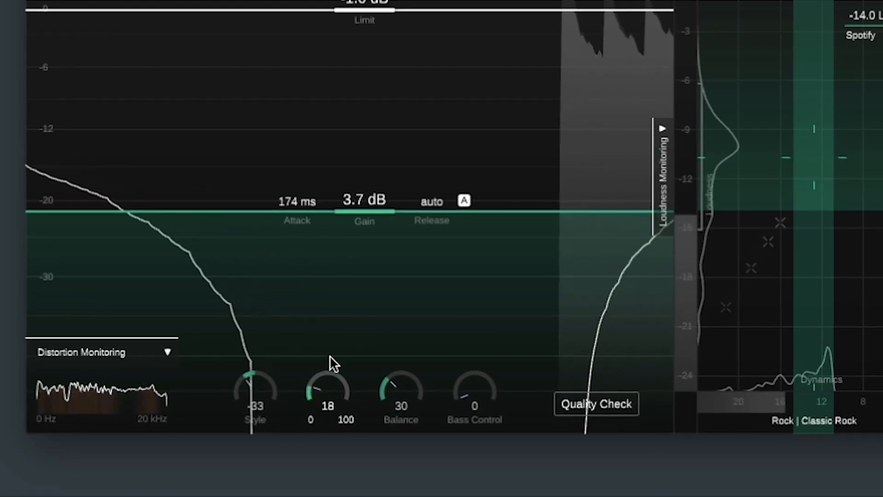
{"action": "left_click_drag", "start_coordinate": [329, 355], "coordinate": [333, 307]}
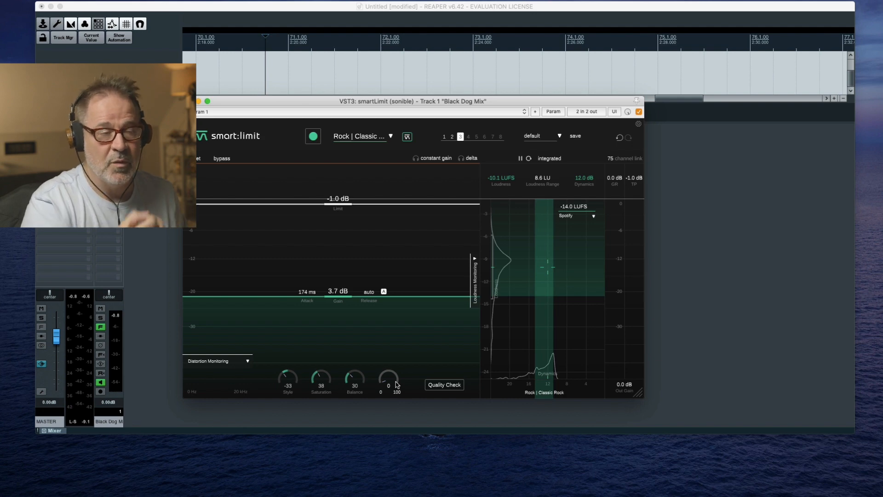
Lower the Saturation to 17 and raise the Bass Control to 50 while the mix plays.
{"action": "key", "text": "space"}
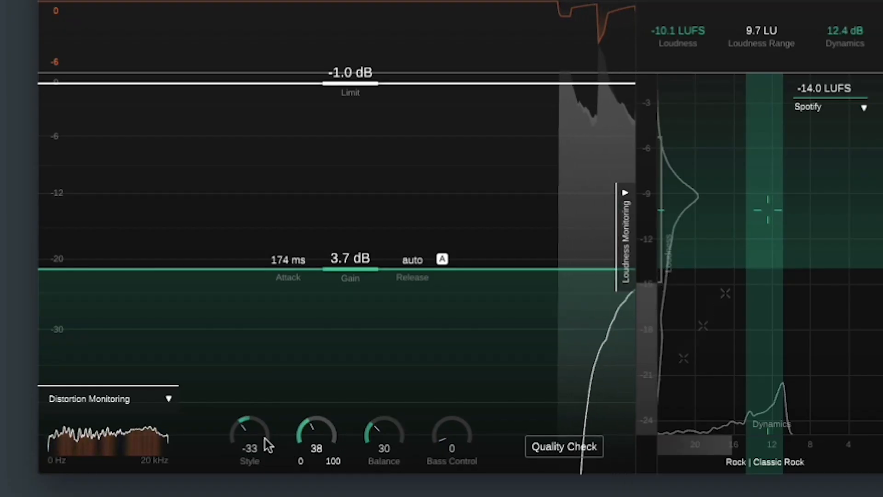
{"action": "left_click_drag", "start_coordinate": [322, 424], "coordinate": [325, 478]}
{"action": "left_click_drag", "start_coordinate": [457, 449], "coordinate": [458, 322]}
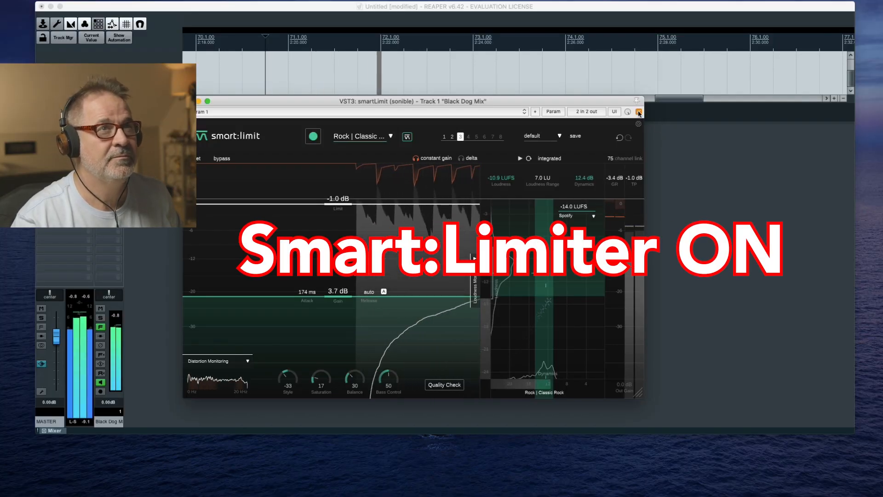
Compare the playing mix with the limiter plug-in bypassed and active, ending with it active, and stop playback.
{"action": "left_click", "coordinate": [639, 112]}
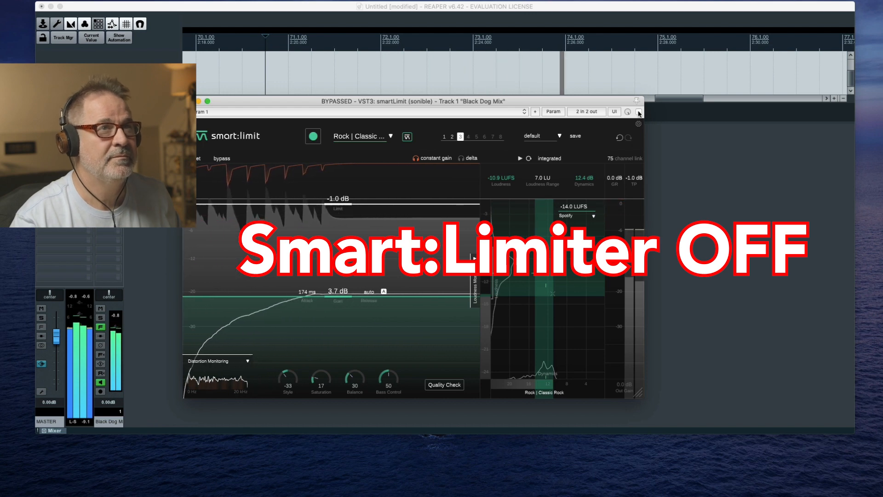
{"action": "left_click", "coordinate": [639, 112]}
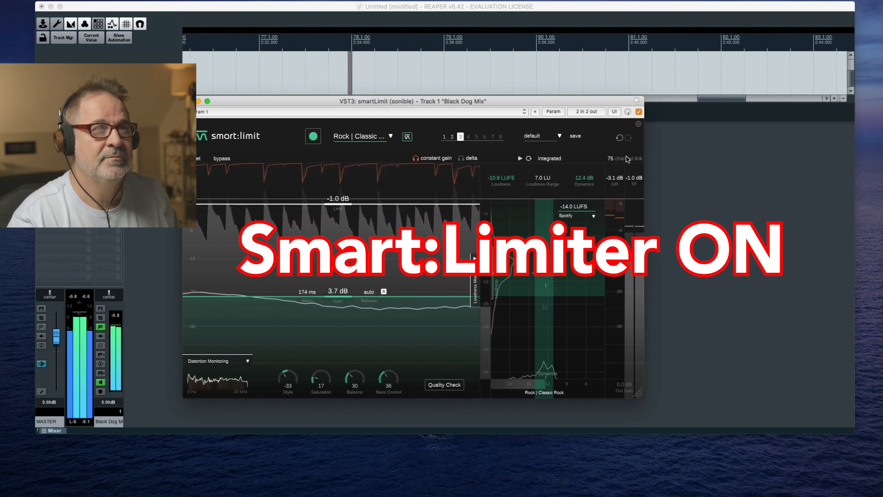
{"action": "key", "text": "space"}
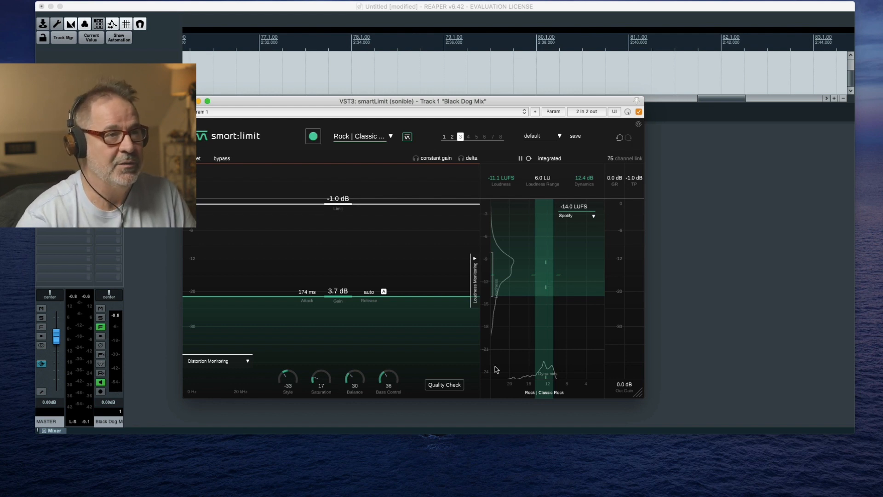
Run the Quality Check on the playing mix and repeat it with the gain lowered to 0.0 dB.
{"action": "left_click", "coordinate": [445, 385]}
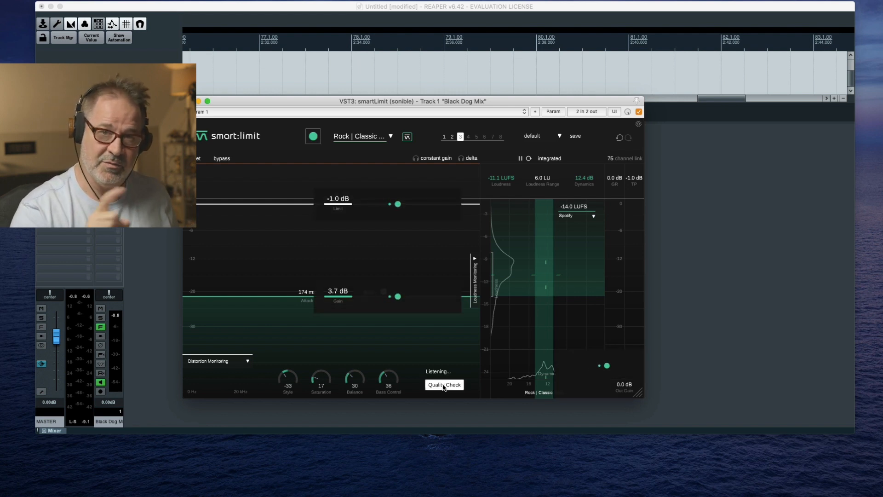
{"action": "key", "text": "space"}
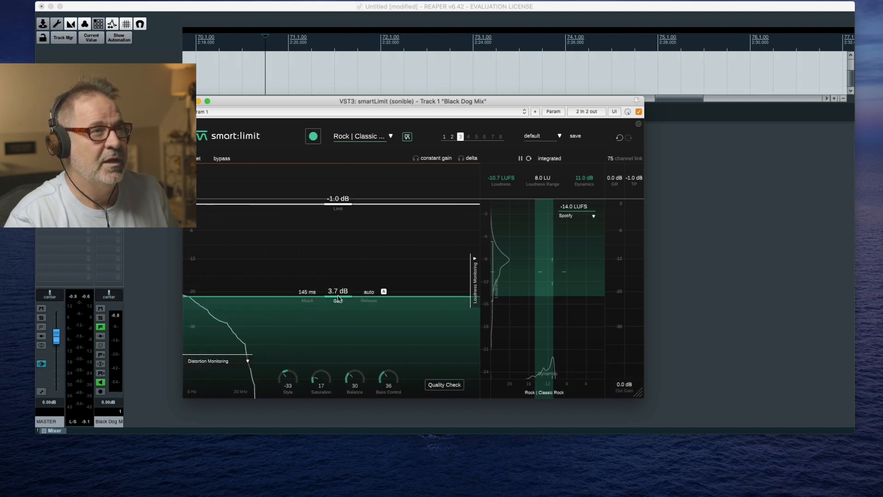
{"action": "left_click_drag", "start_coordinate": [338, 298], "coordinate": [340, 335]}
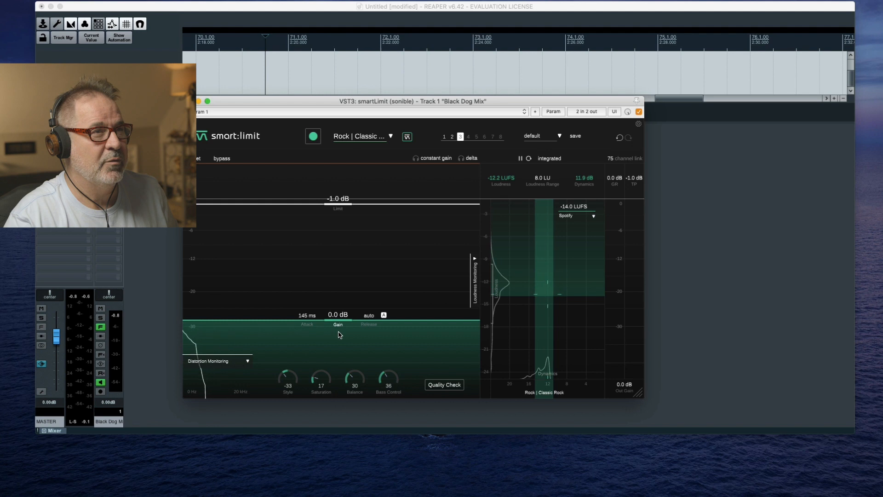
{"action": "left_click", "coordinate": [445, 387]}
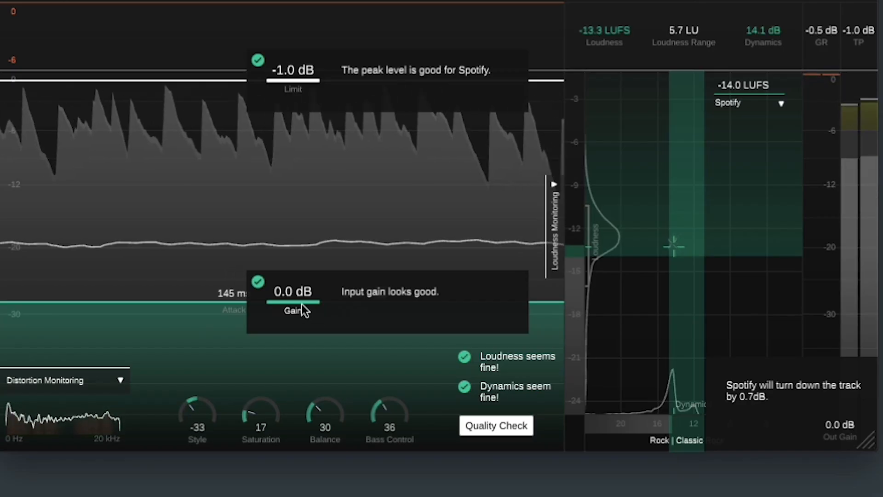
With the Quality Check running, raise the gain to 11.2 dB and lower it in stages to 7.9, 4.6 and 2.3 dB.
{"action": "left_click_drag", "start_coordinate": [342, 316], "coordinate": [343, 269]}
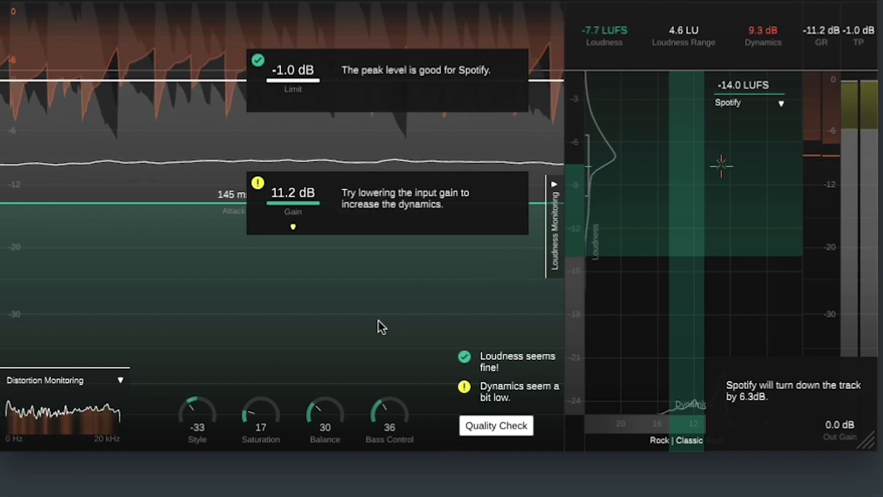
{"action": "left_click_drag", "start_coordinate": [283, 201], "coordinate": [284, 221]}
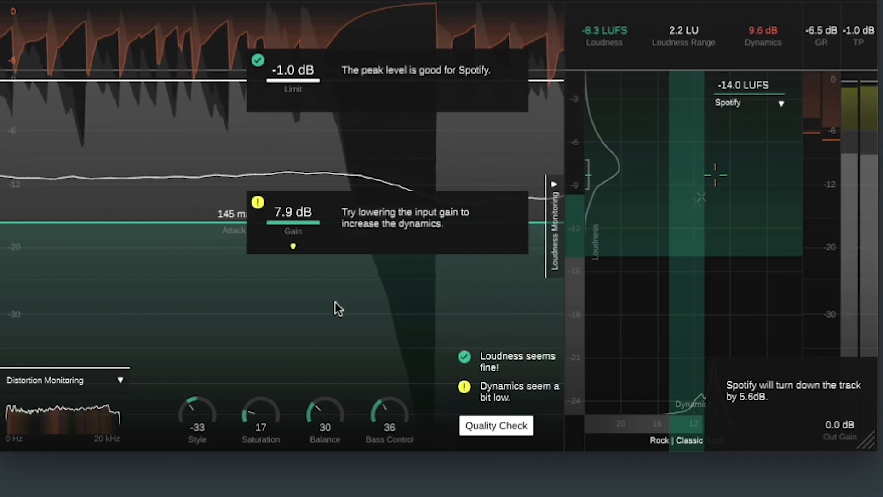
{"action": "left_click_drag", "start_coordinate": [305, 221], "coordinate": [303, 249]}
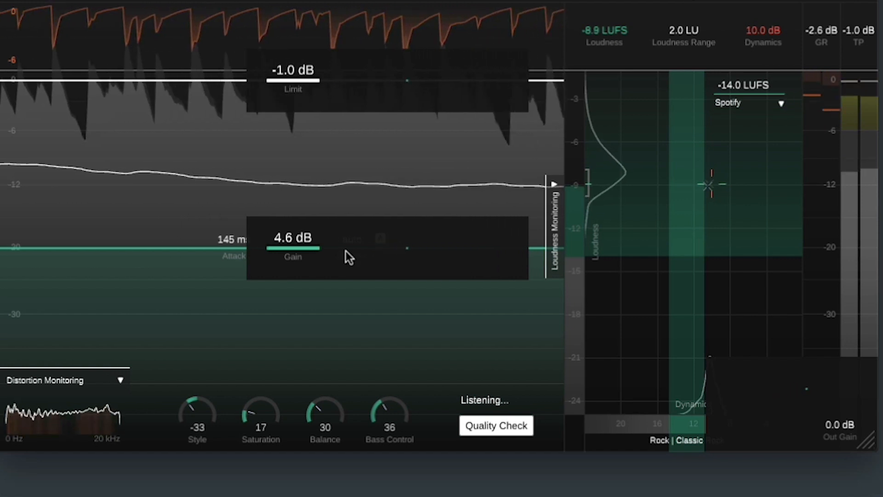
{"action": "left_click_drag", "start_coordinate": [308, 252], "coordinate": [309, 271]}
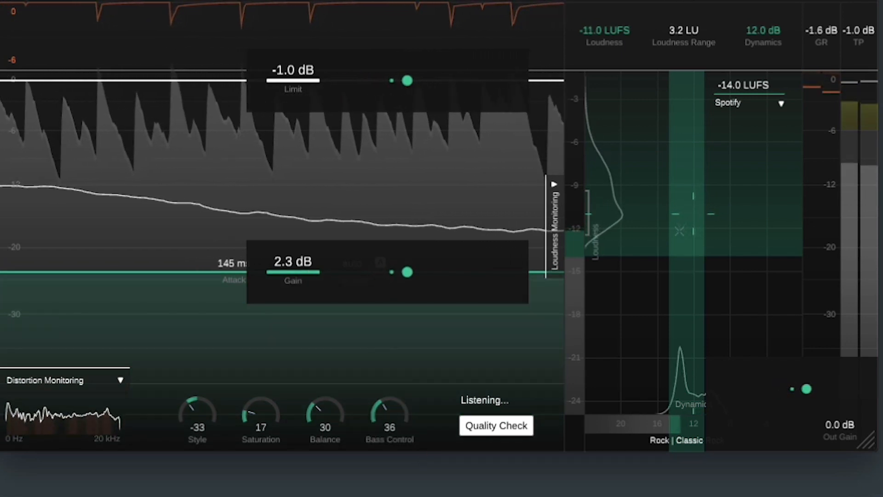